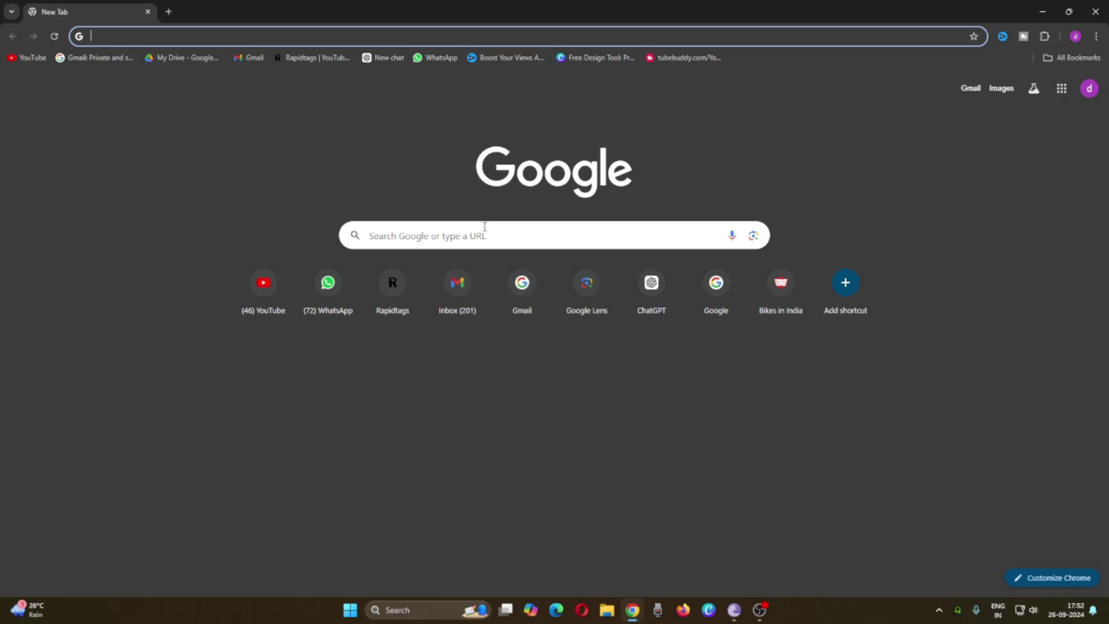
Search Google for "prdtax" and open the West Bengal government's property tax website
click(485, 227)
click(405, 257)
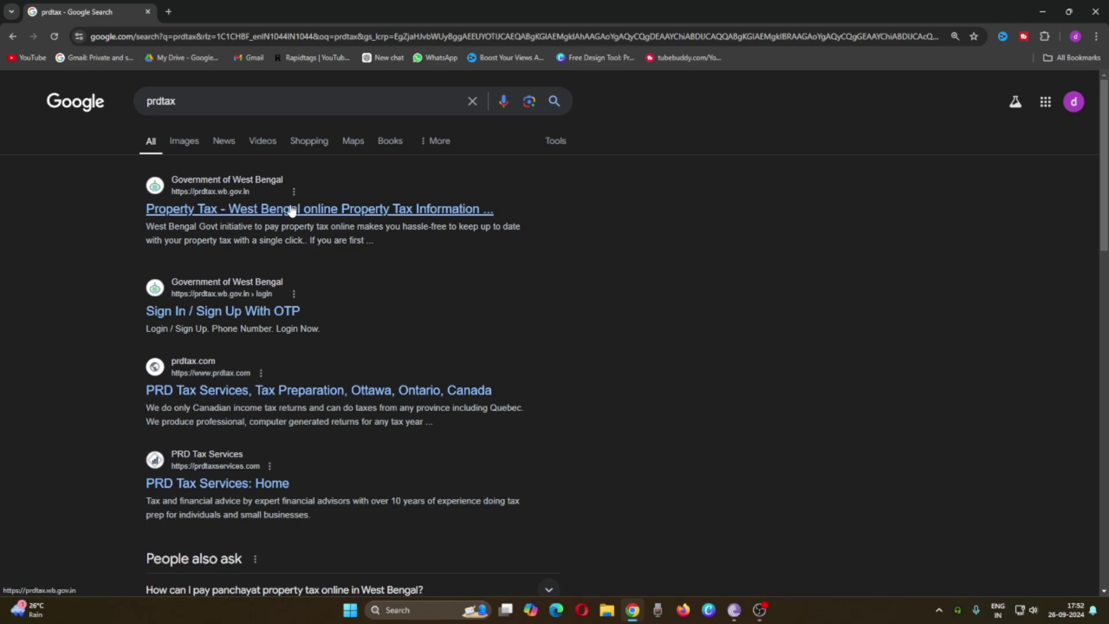
click(291, 206)
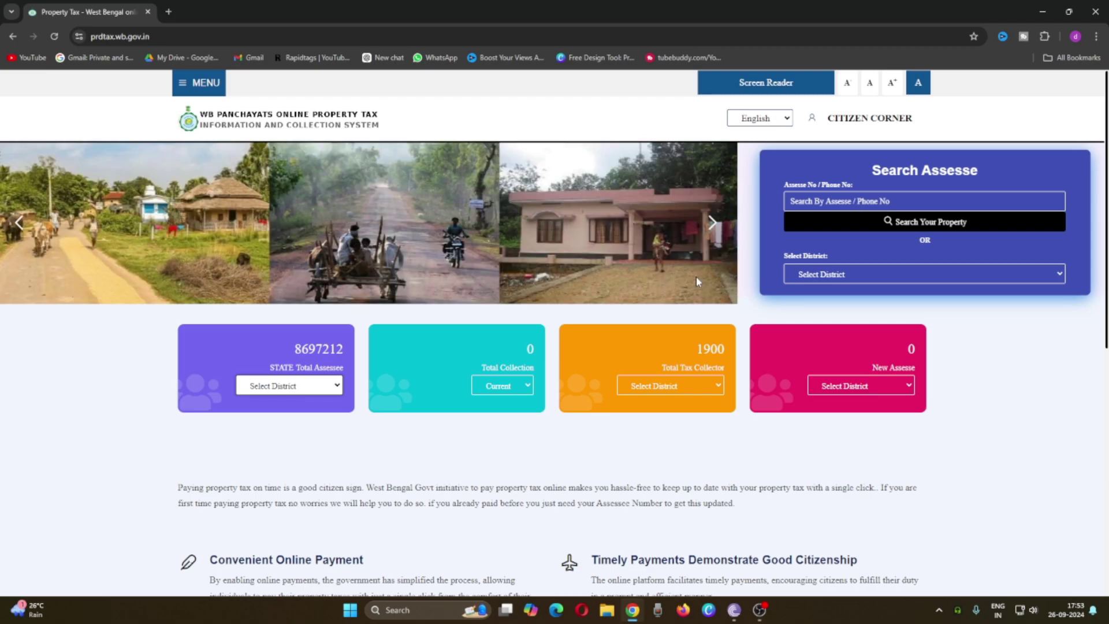
Start a citizen sign-up with the phone number and choose the district in the registration form
mouse_move(878, 121)
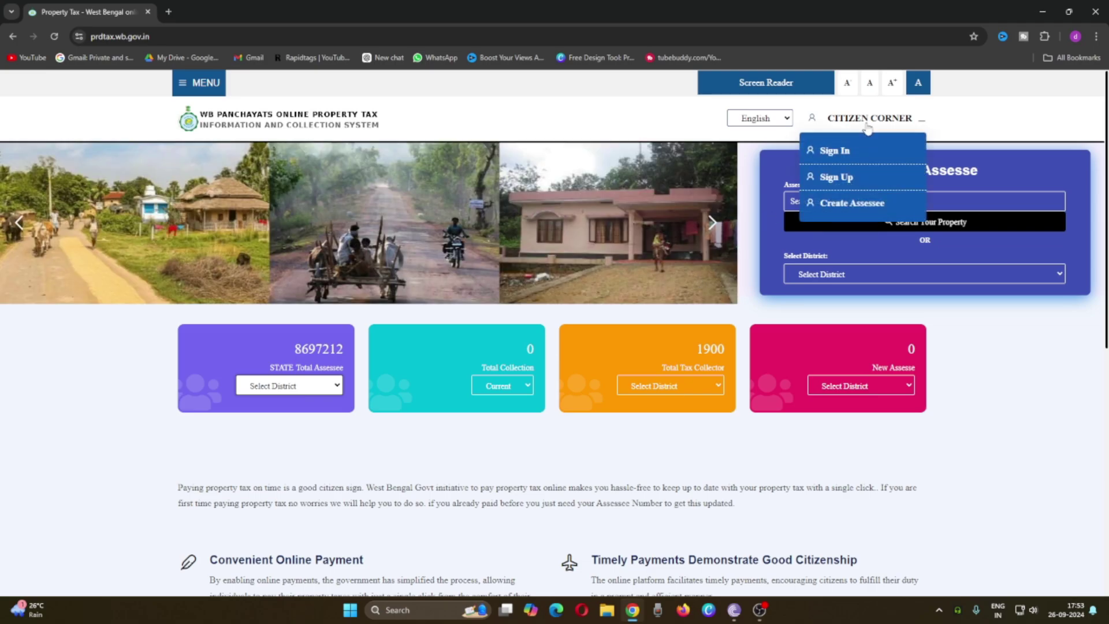
click(842, 176)
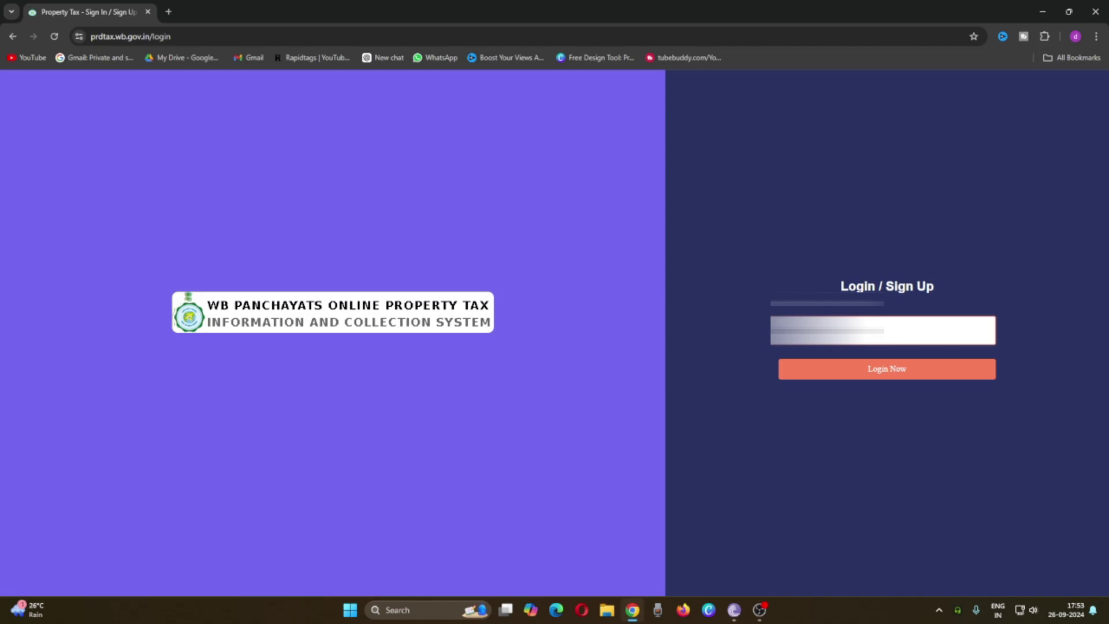
click(878, 371)
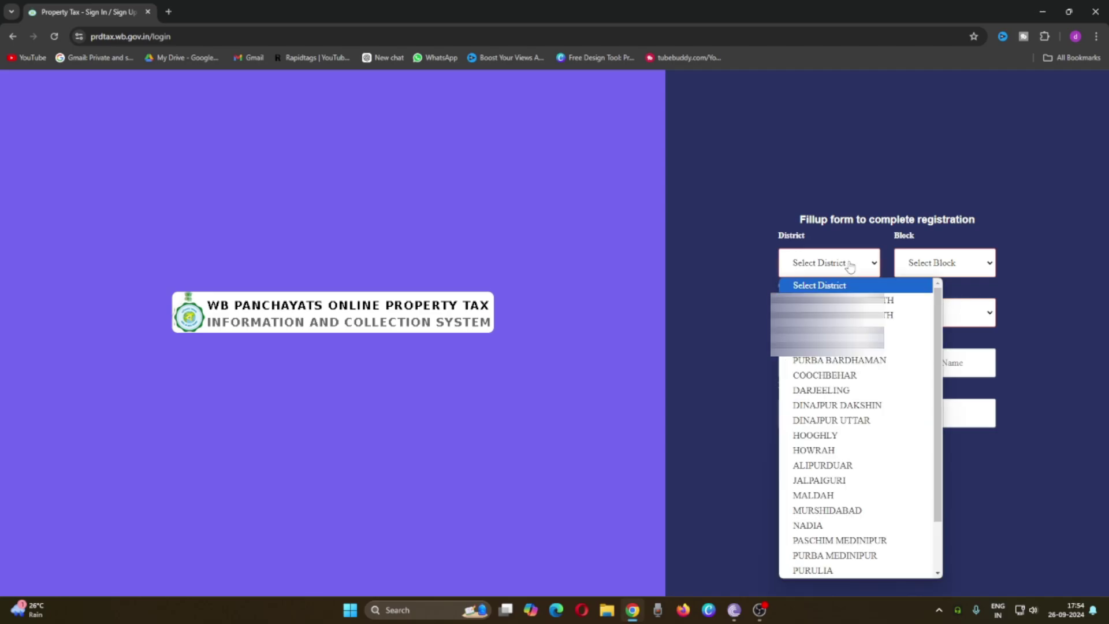
click(855, 299)
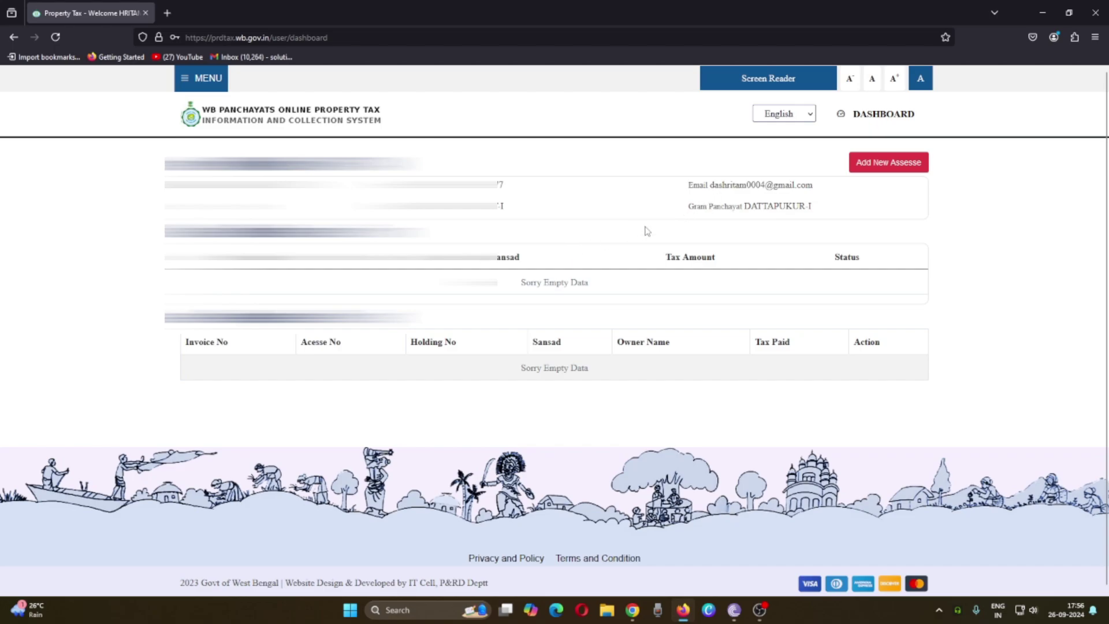
Open the self-declaration form for a new assessee and review the available Sansad No options
click(899, 169)
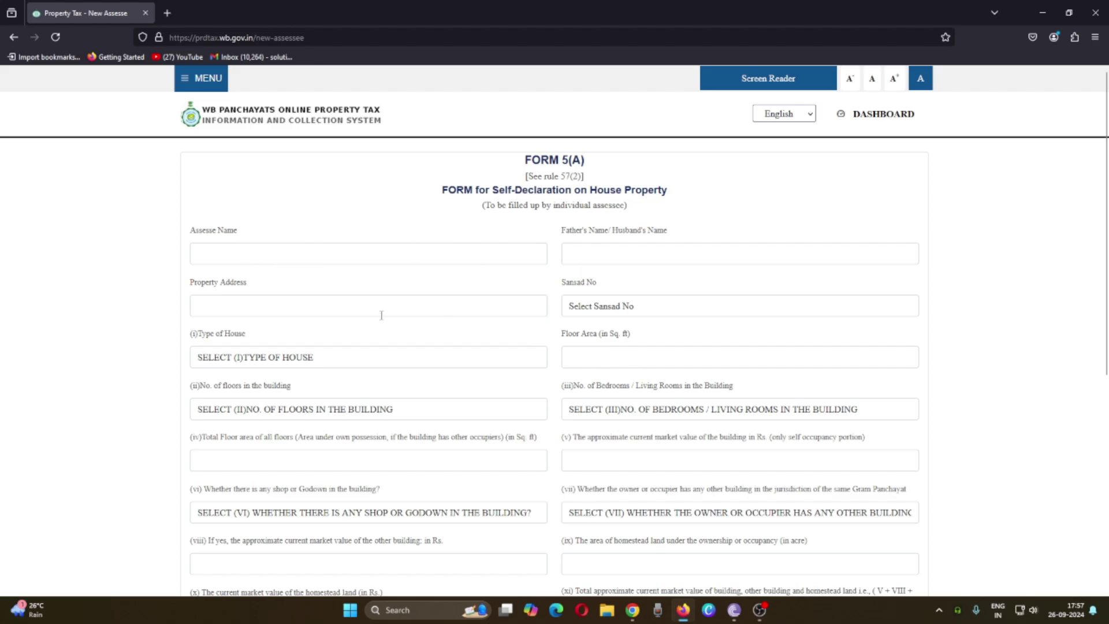
click(653, 312)
scroll(662, 346, down, 4)
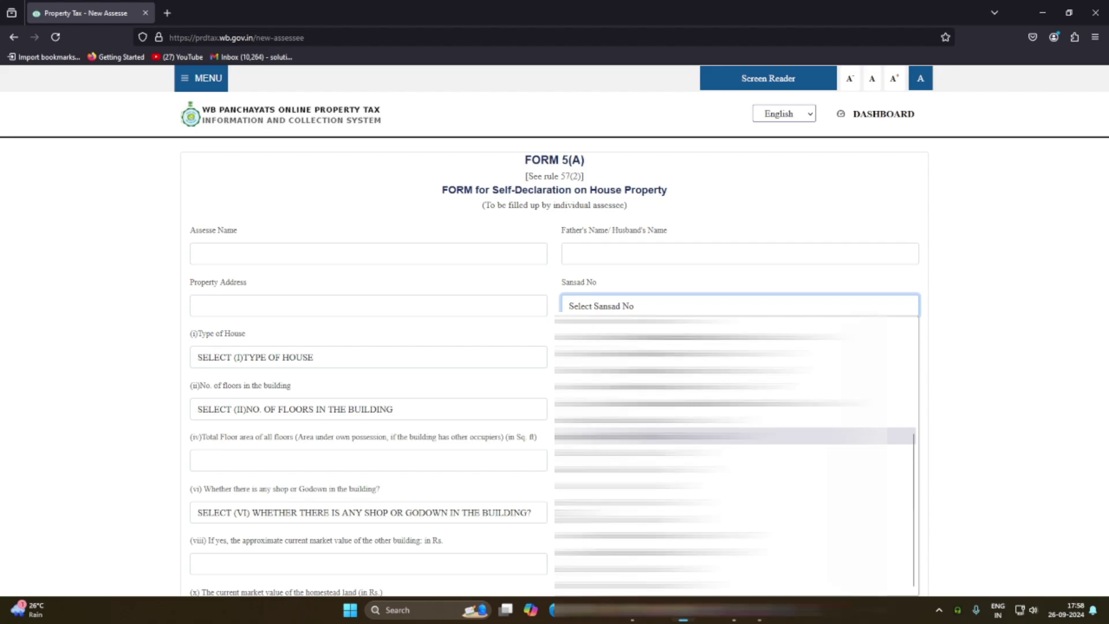
scroll(693, 436, up, 5)
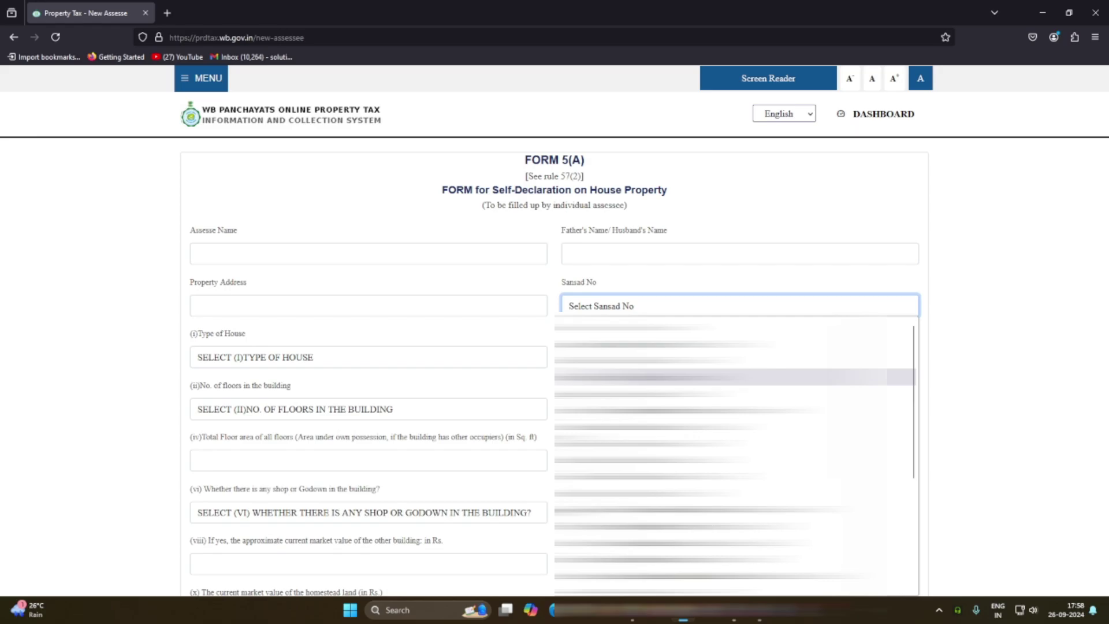
click(437, 348)
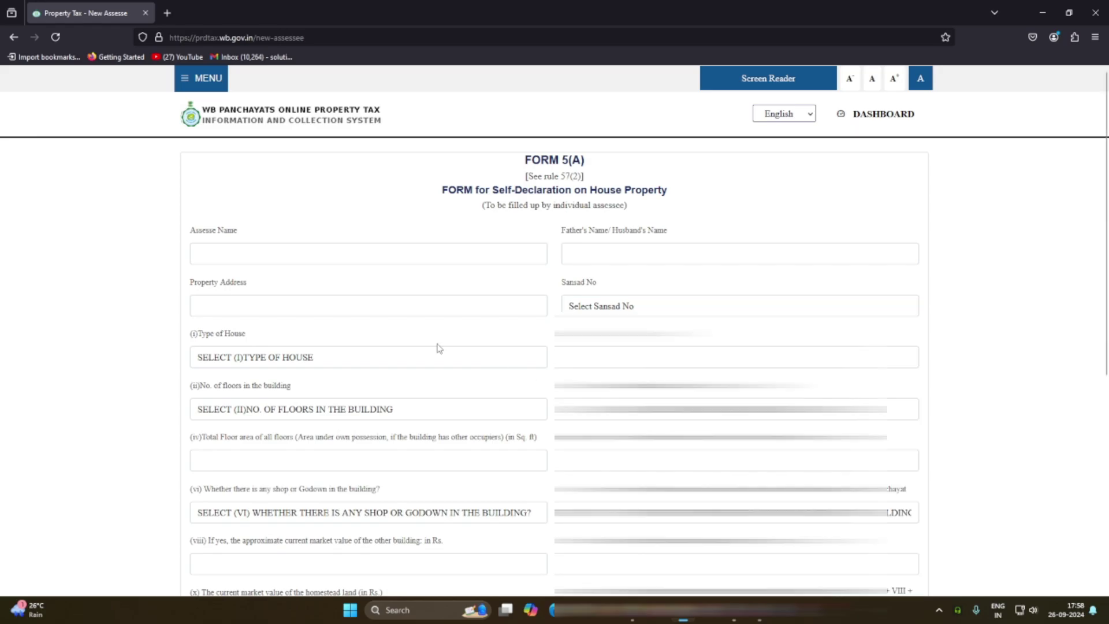
Review the form's options for type of house, number of floors and number of bedrooms, along with the floor area field
click(394, 360)
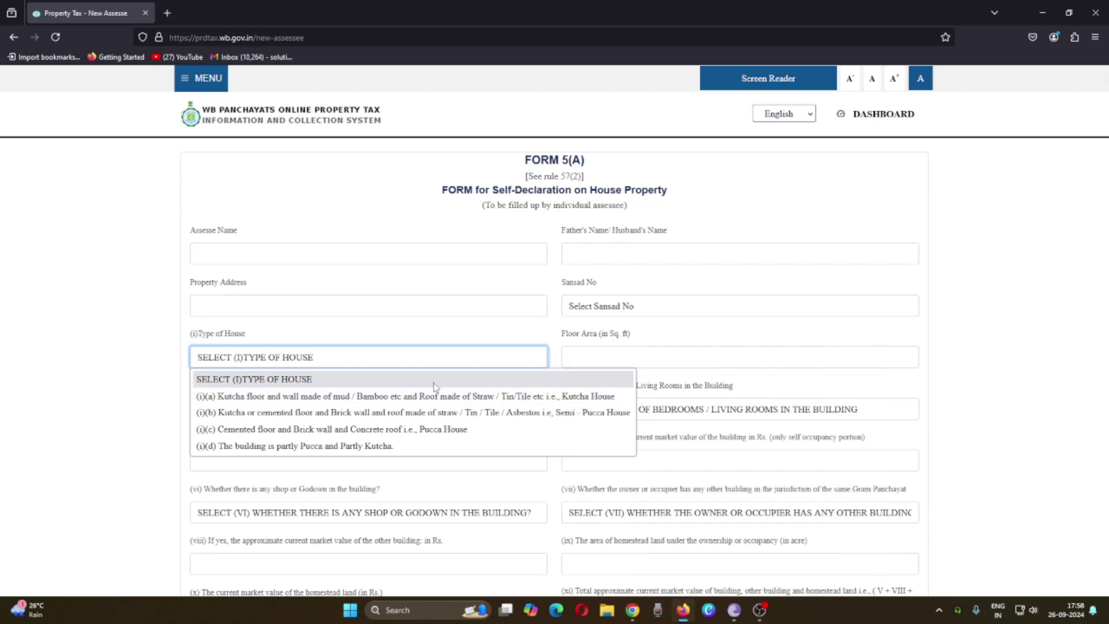
click(608, 372)
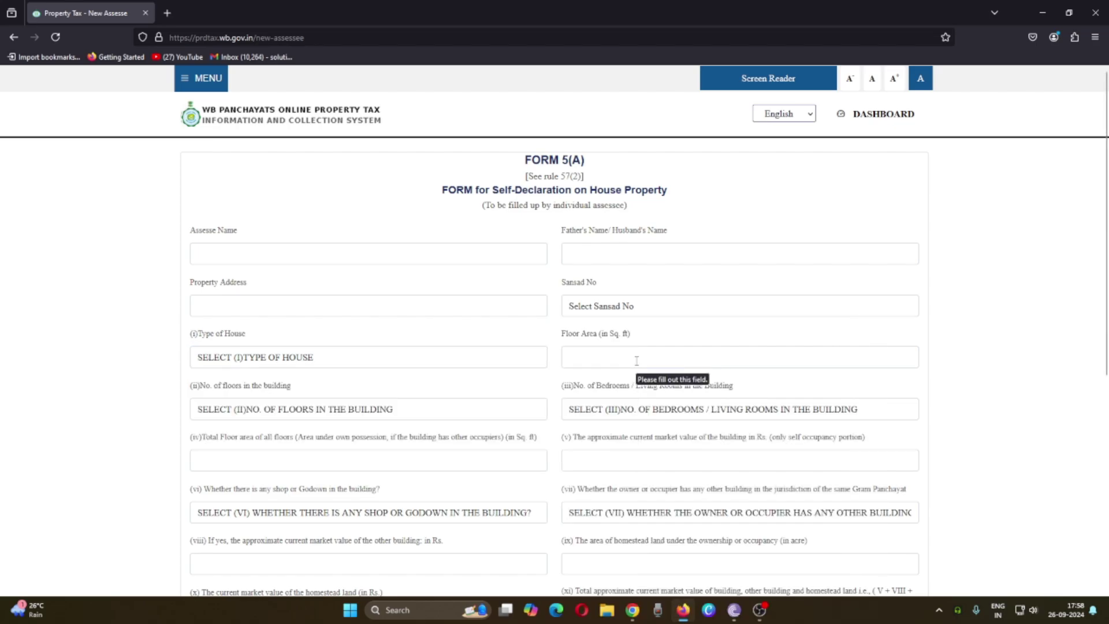
click(636, 361)
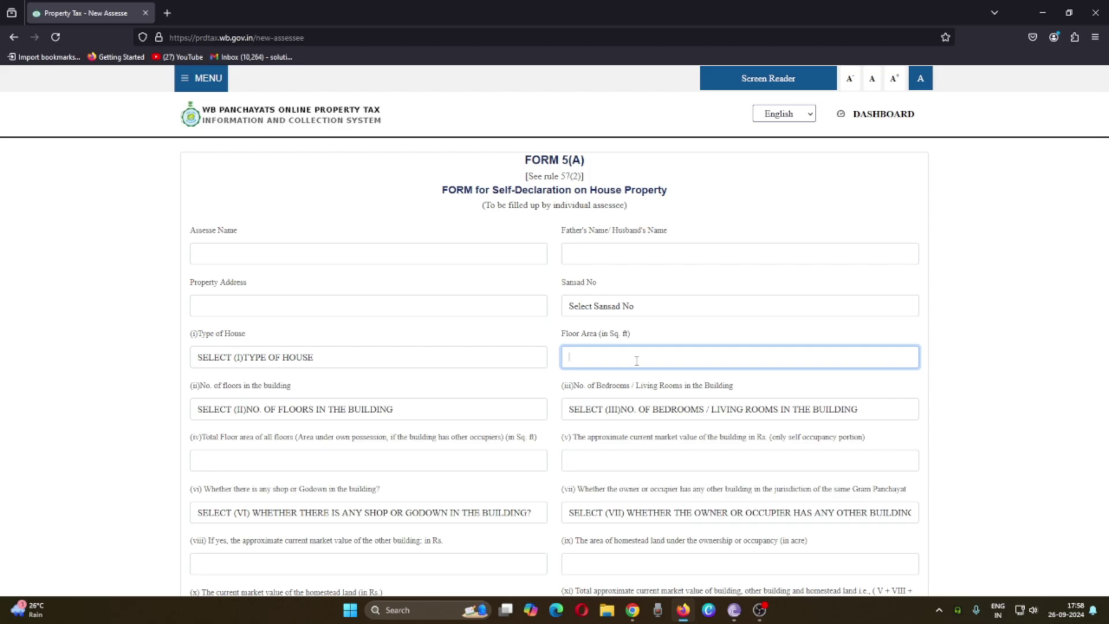
click(269, 414)
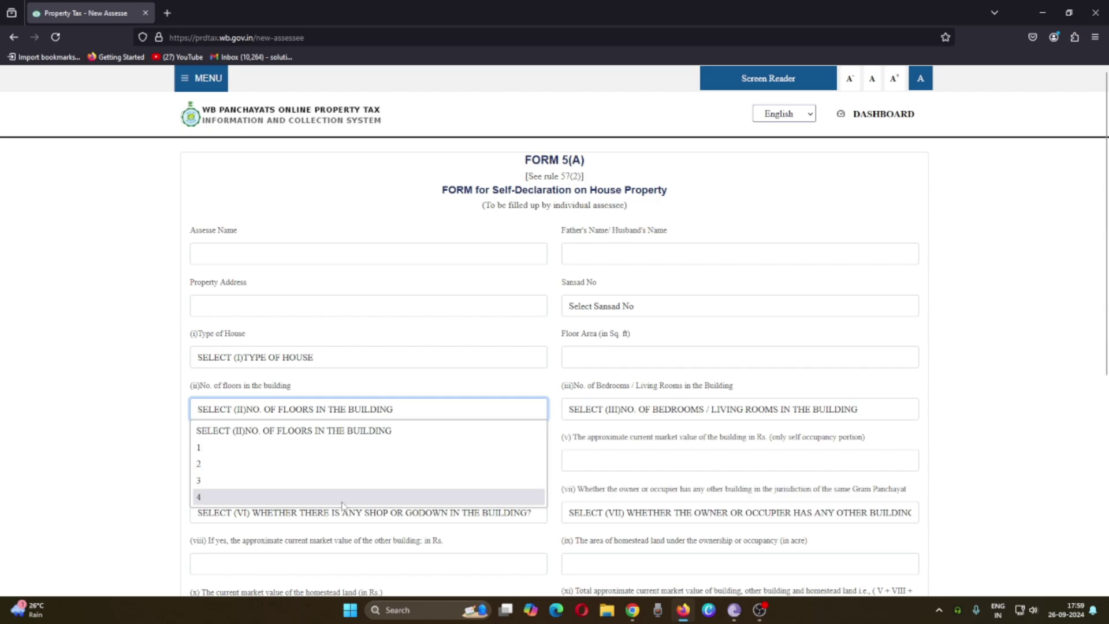
click(384, 393)
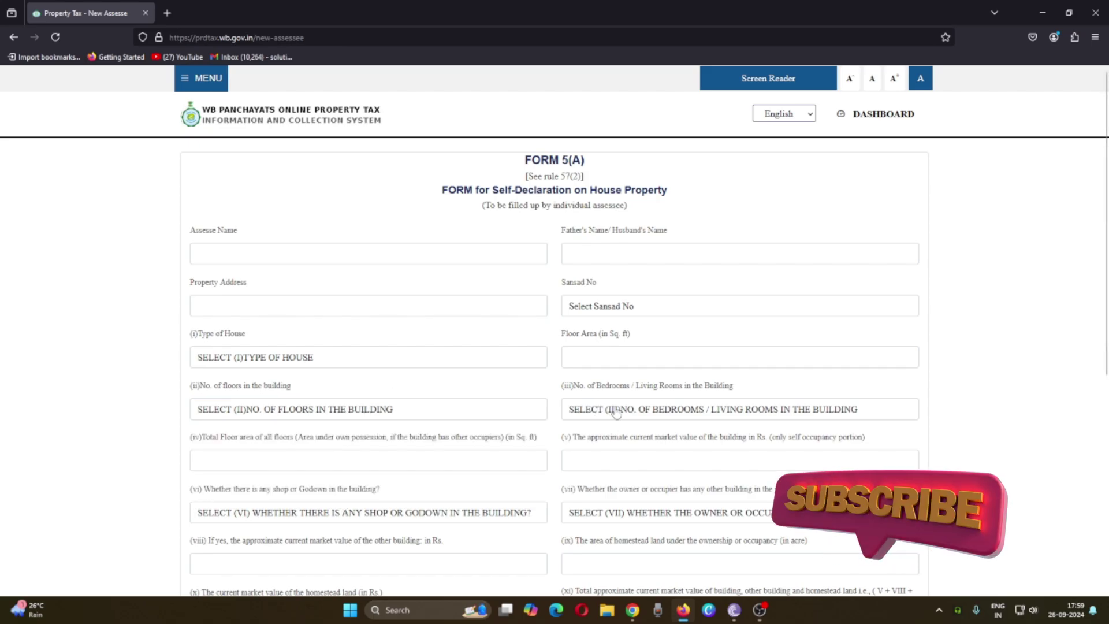
click(596, 410)
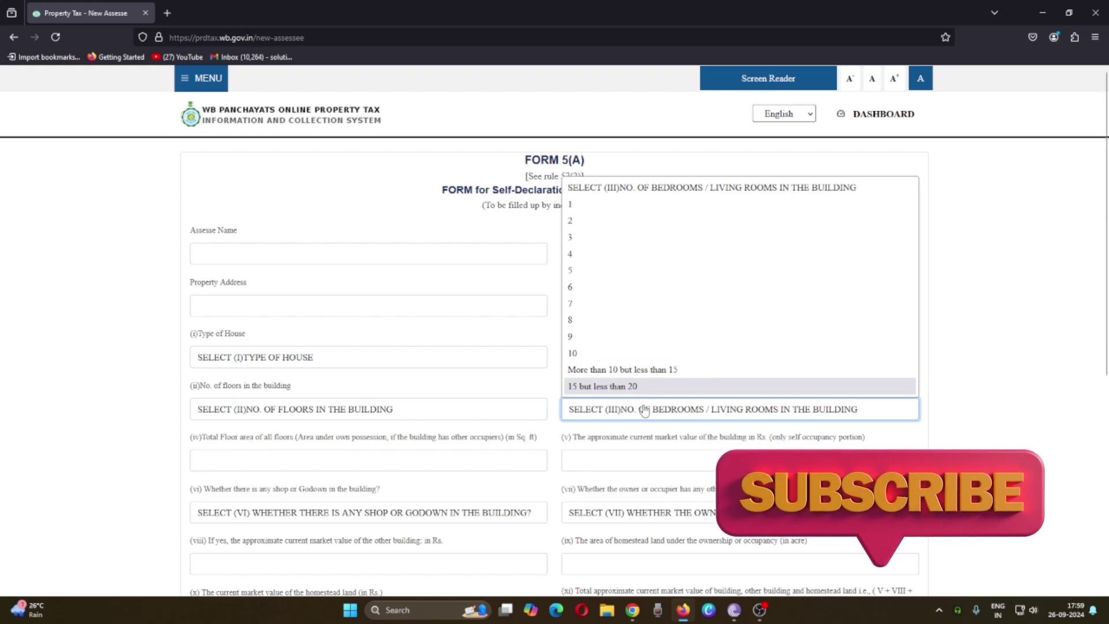
Review the form's choices for a shop or godown and for other buildings owned, and the homestead land area field
scroll(288, 347, down, 2)
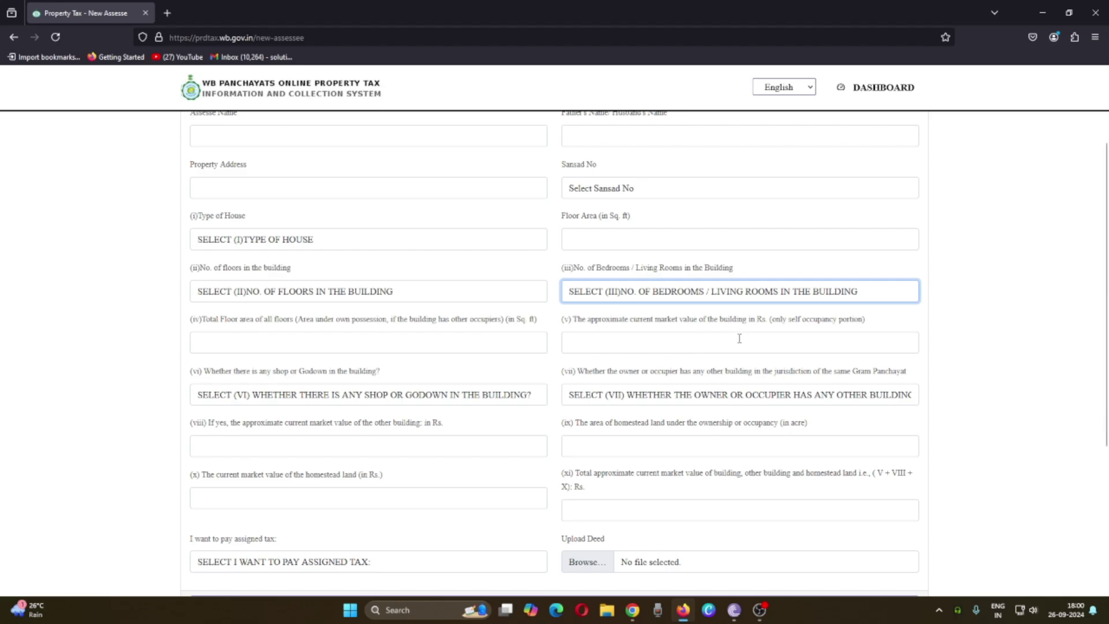
click(345, 396)
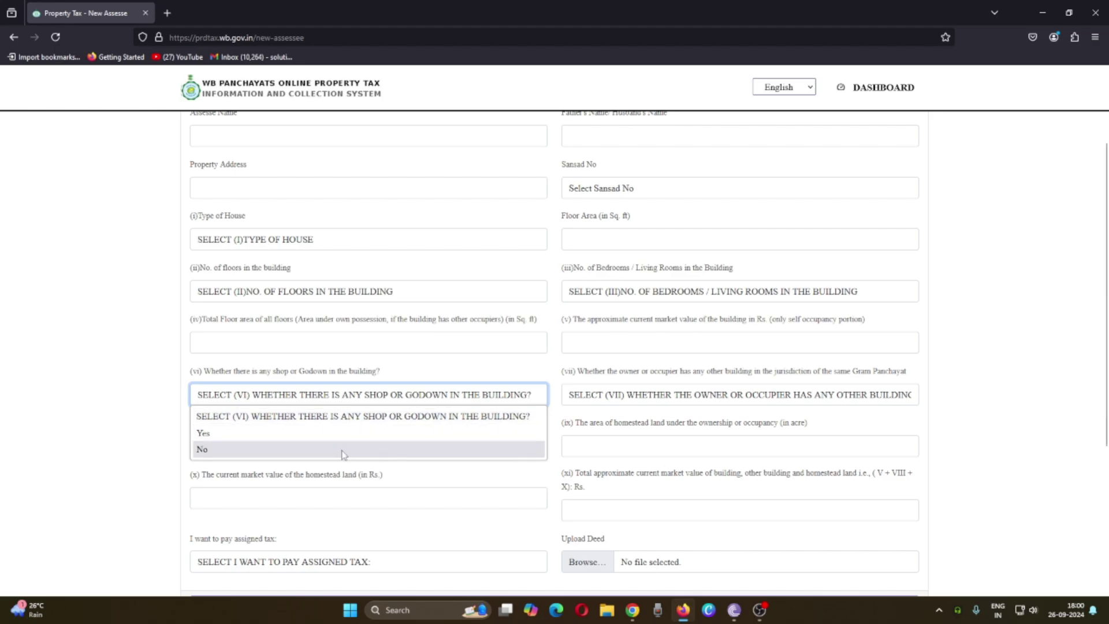
click(402, 407)
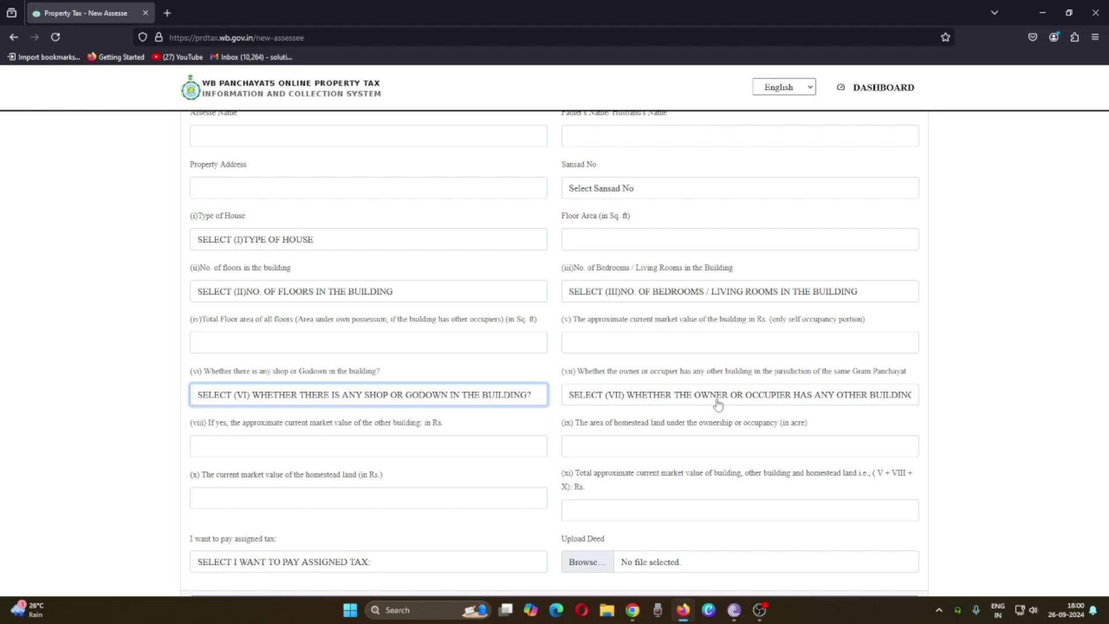
click(718, 402)
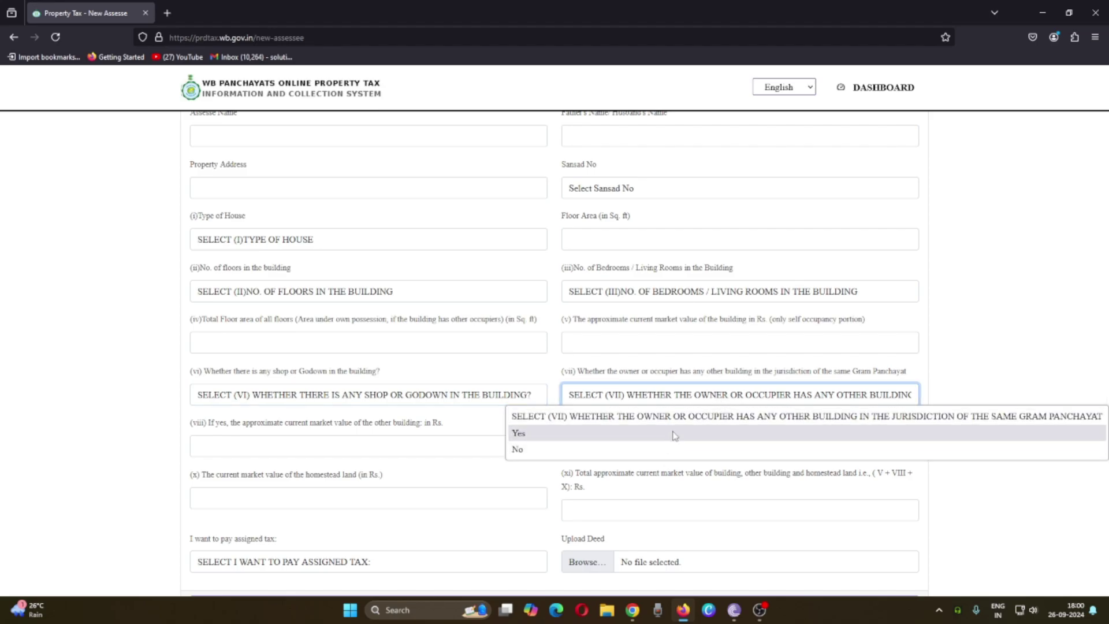
click(677, 397)
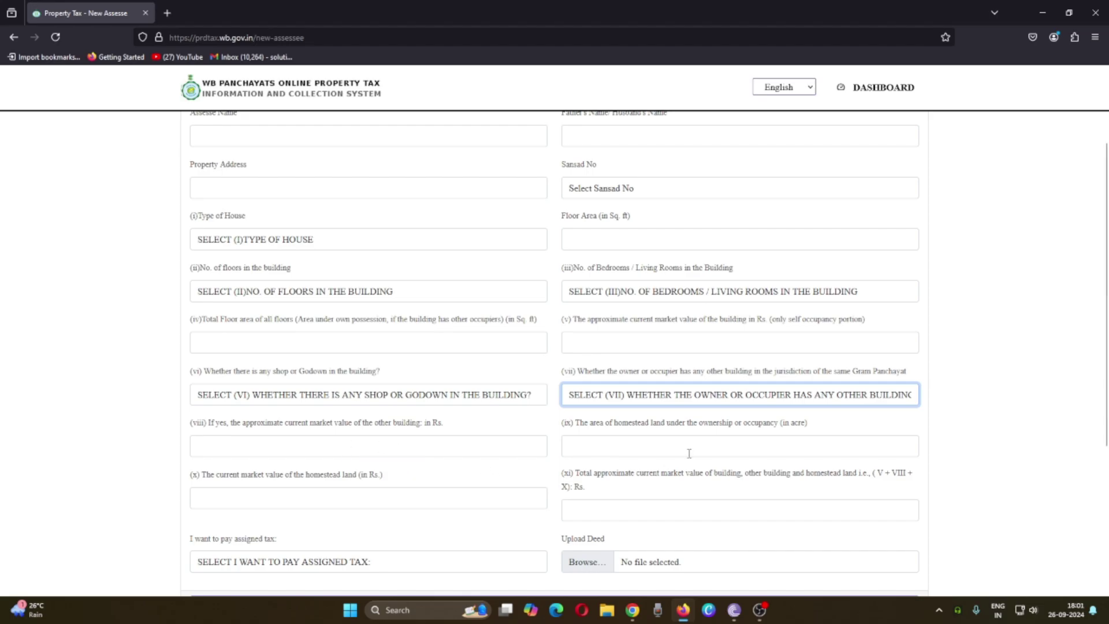
click(749, 449)
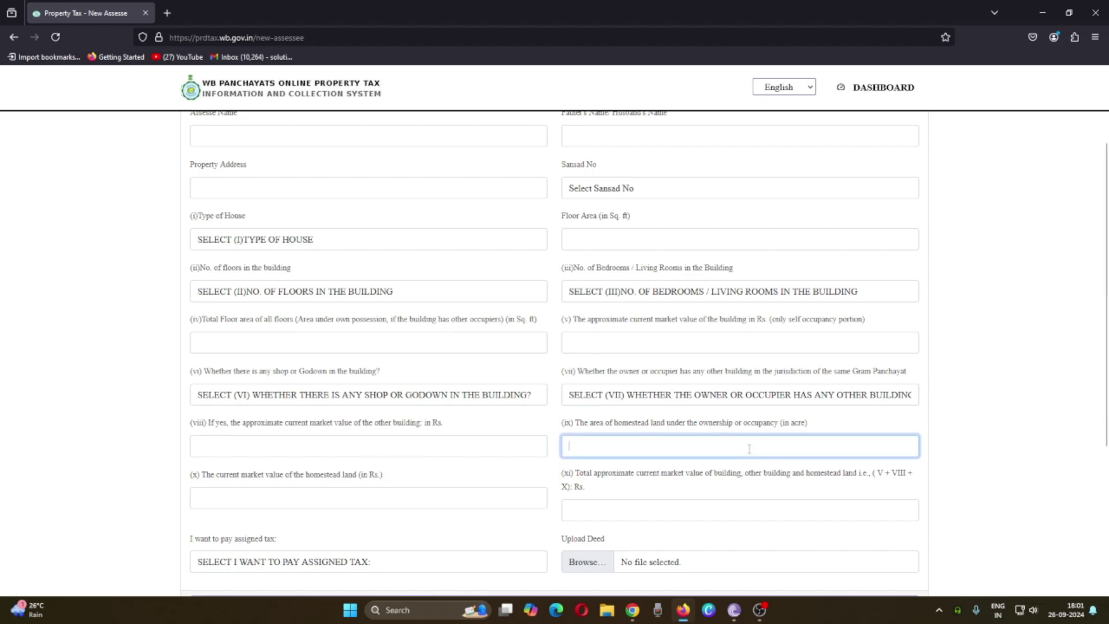
Set the assigned tax payment to Quarterly and submit the self-declaration form
scroll(555, 451, down, 2)
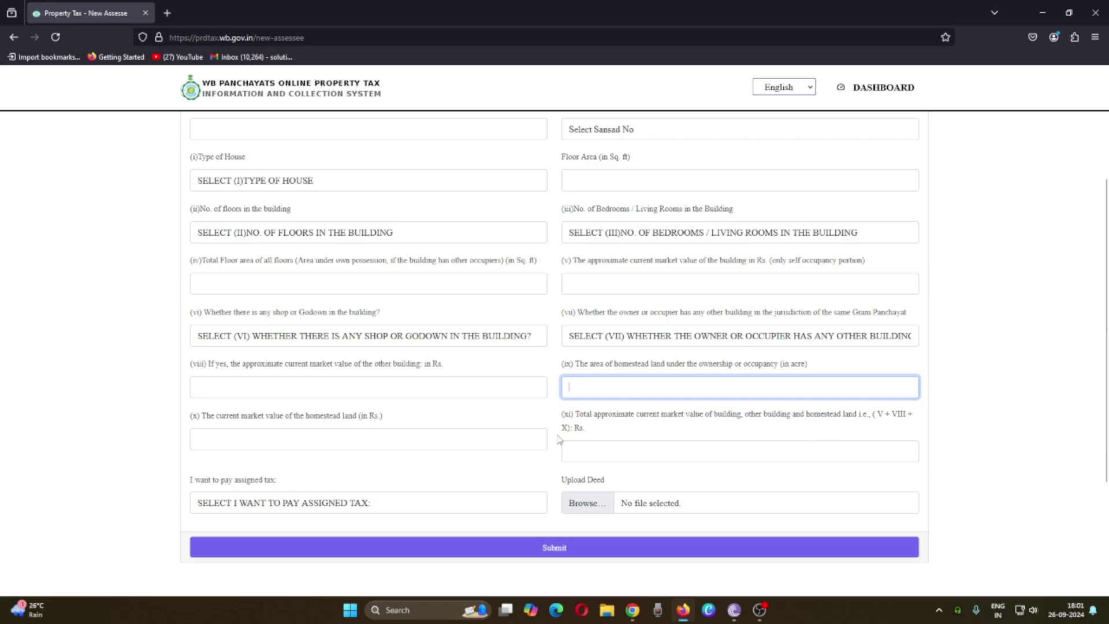
click(248, 502)
scroll(242, 491, down, 2)
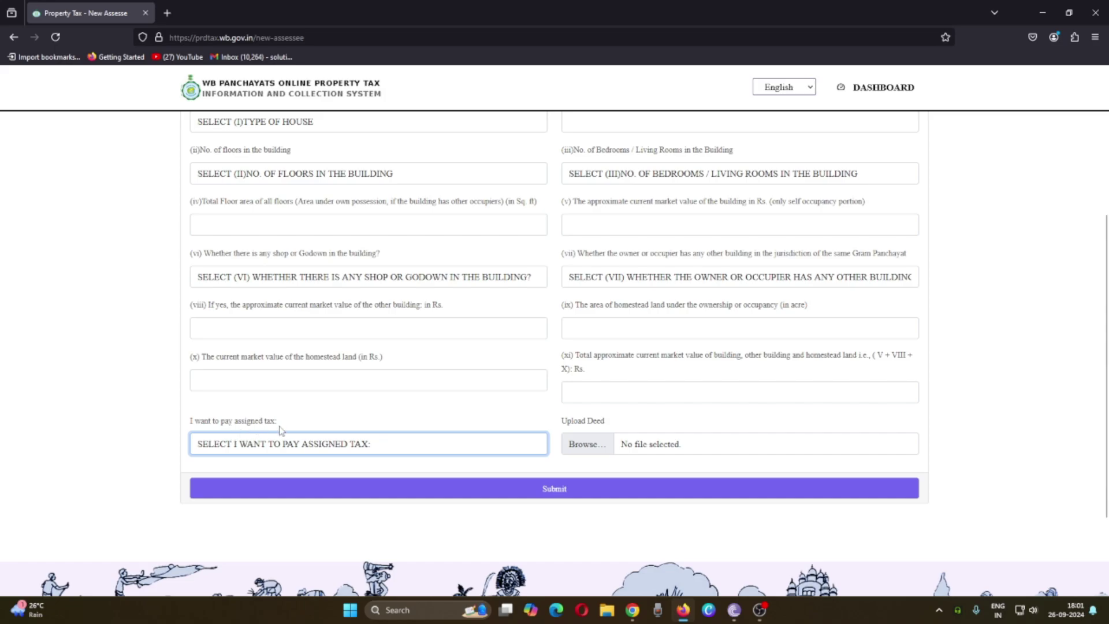
click(285, 445)
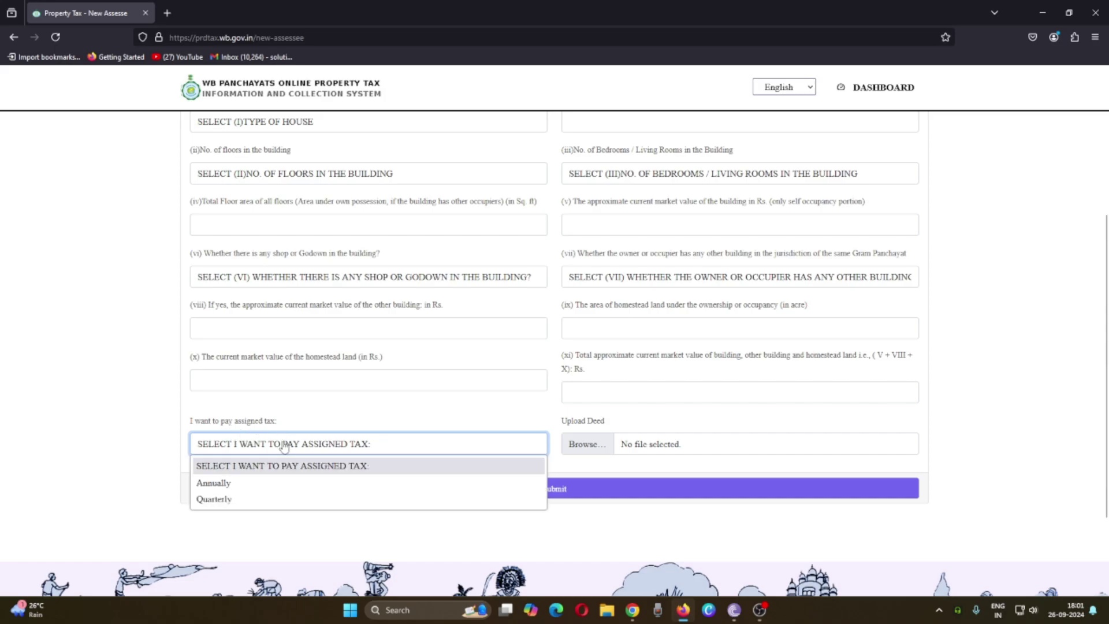
click(266, 500)
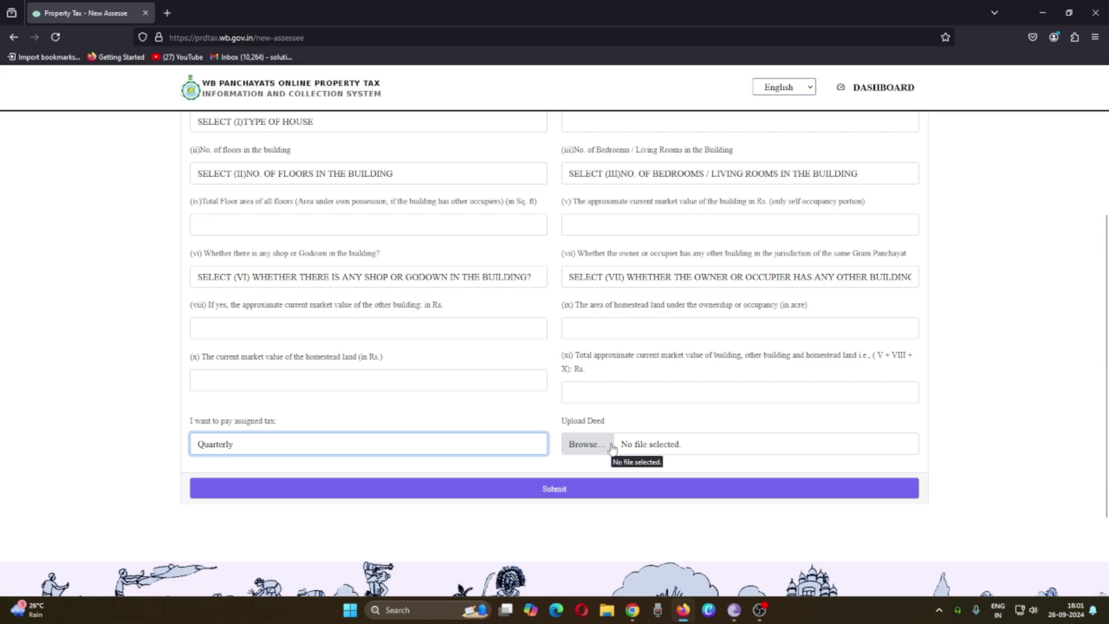
click(570, 498)
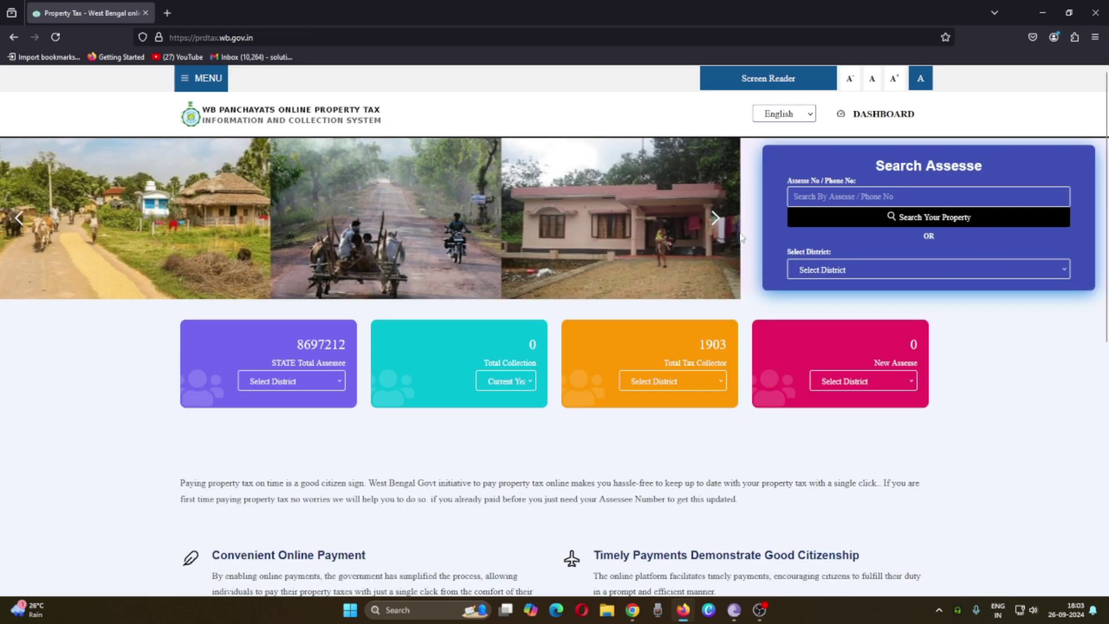
Search for properties in district 24 PARAGANAS NORTH, block BARASAT-I, gram panchayat DATTAPUKUR-I, and open the payment page of the third listed assessee
click(820, 272)
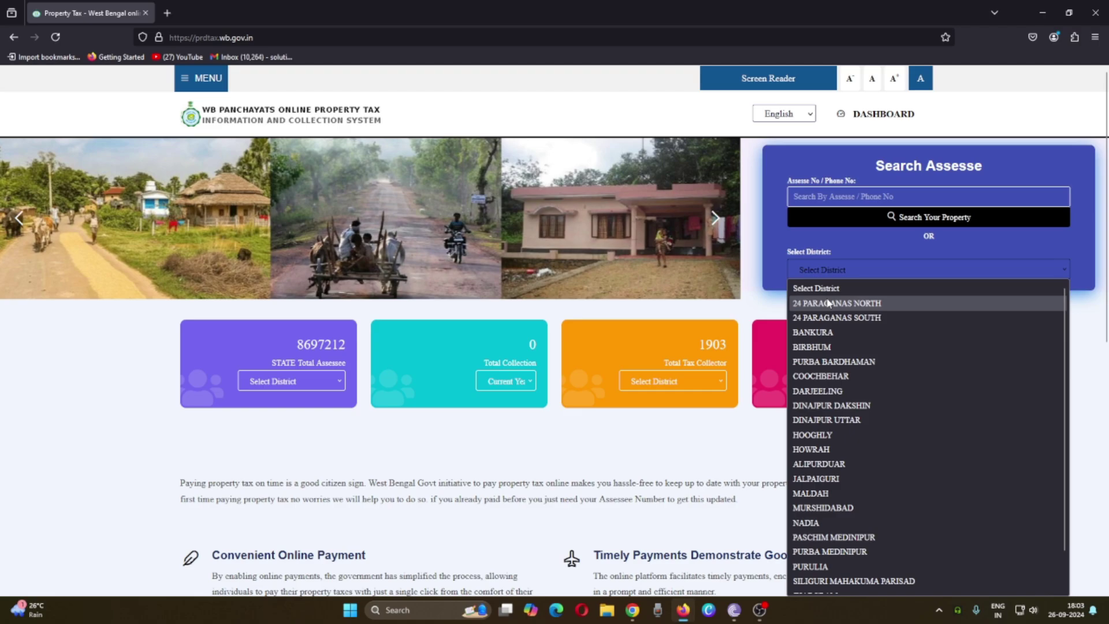
click(829, 302)
click(831, 305)
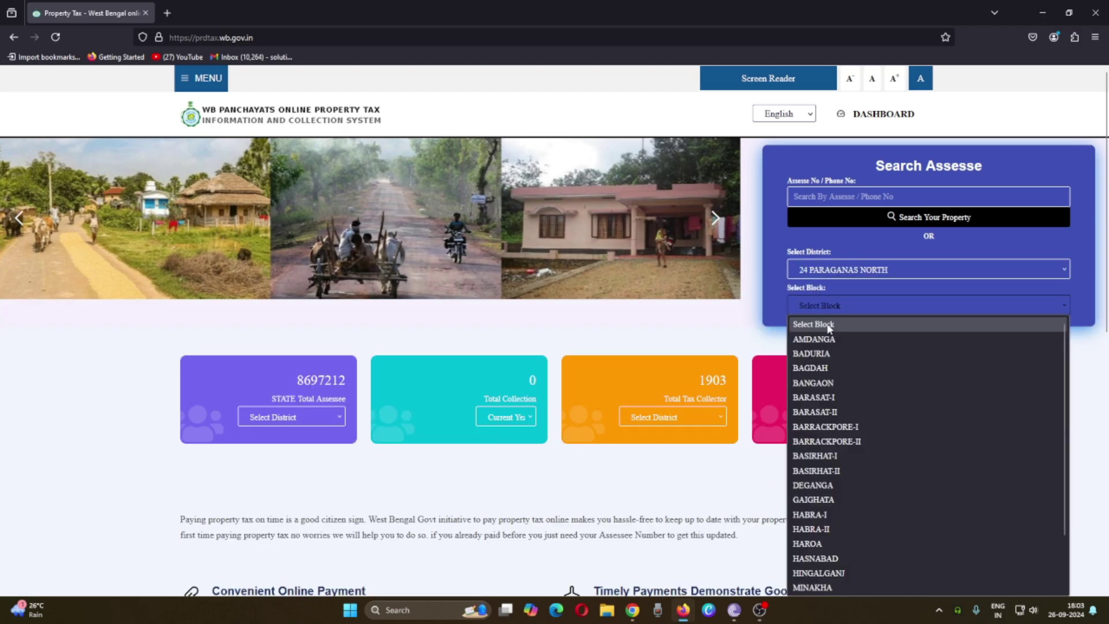
click(829, 406)
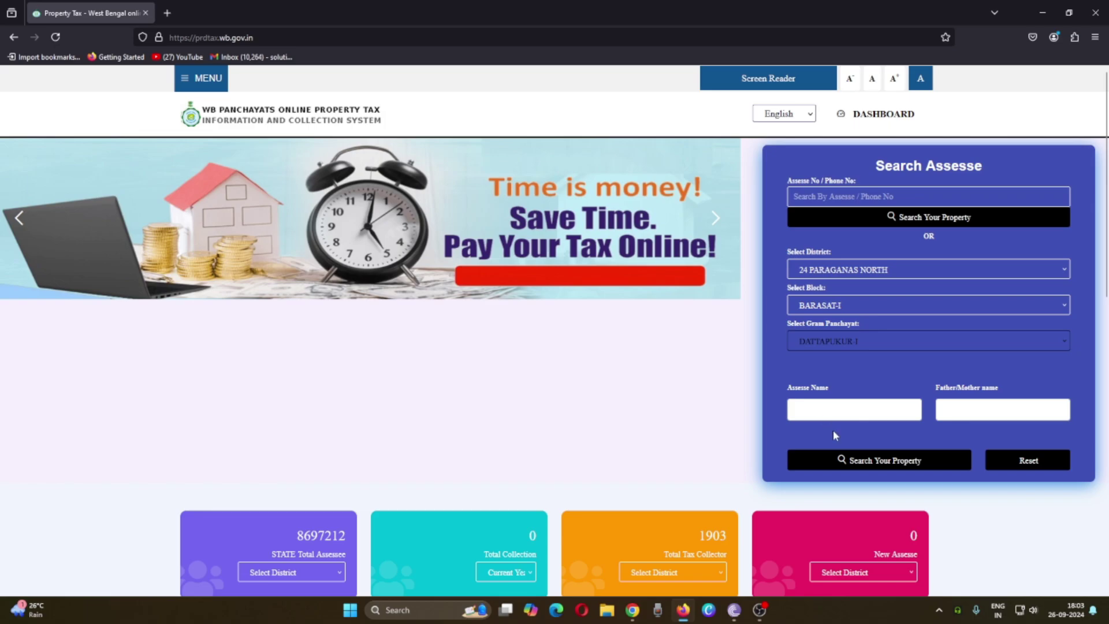
click(866, 461)
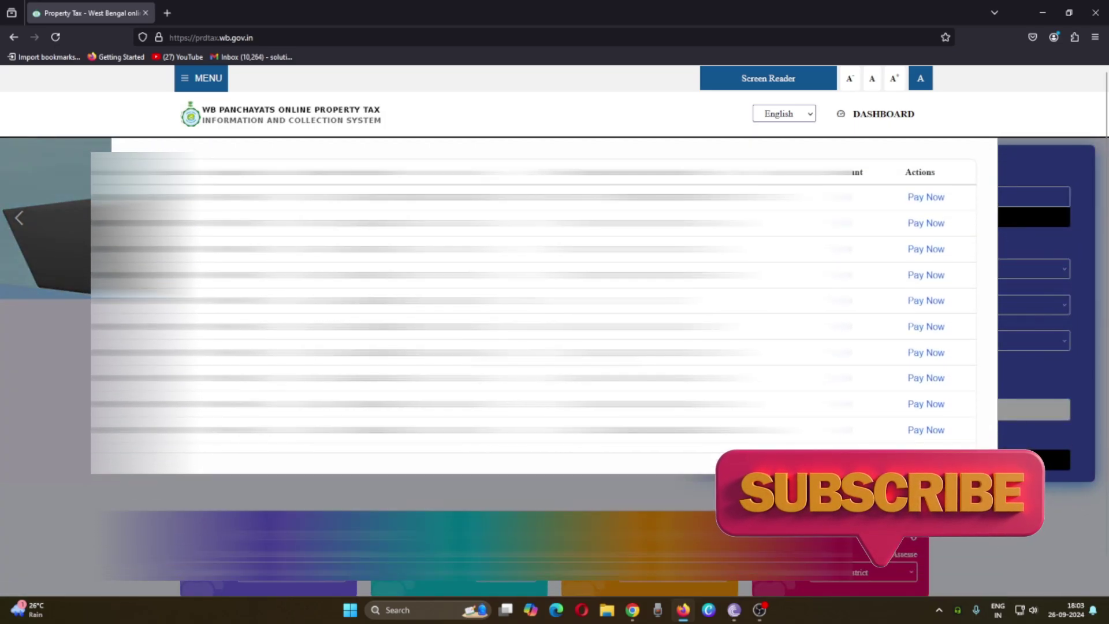
click(923, 255)
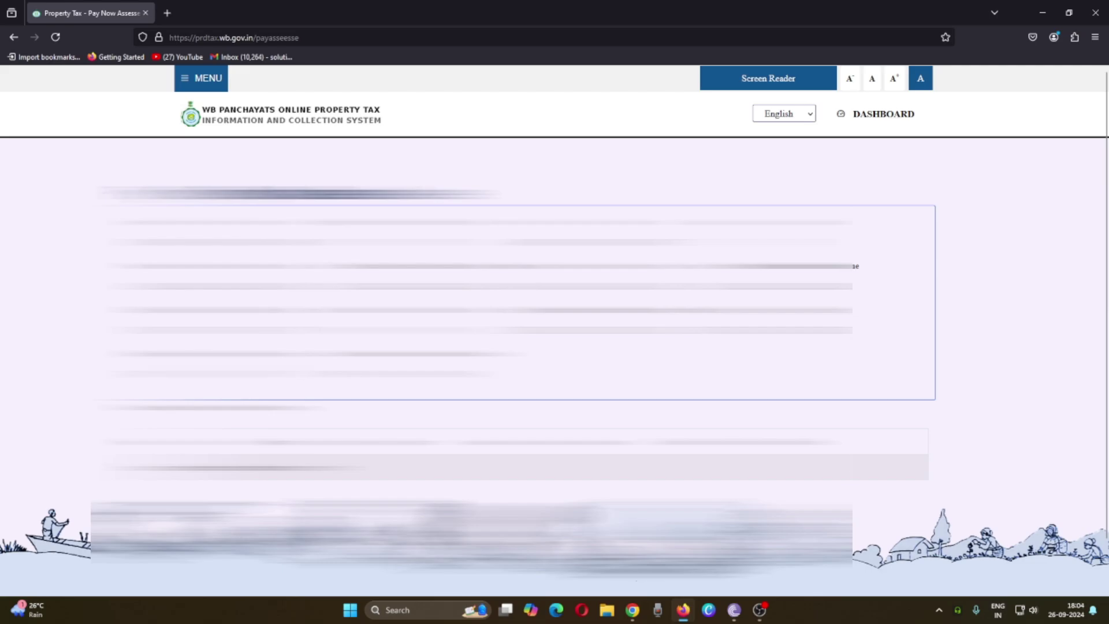
scroll(555, 312, down, 2)
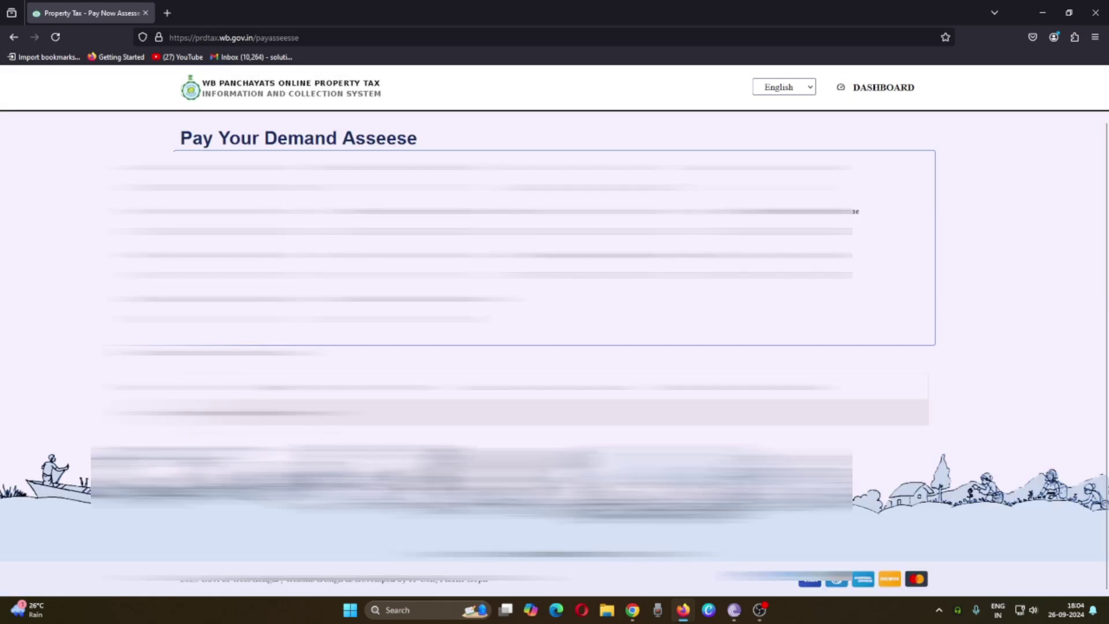